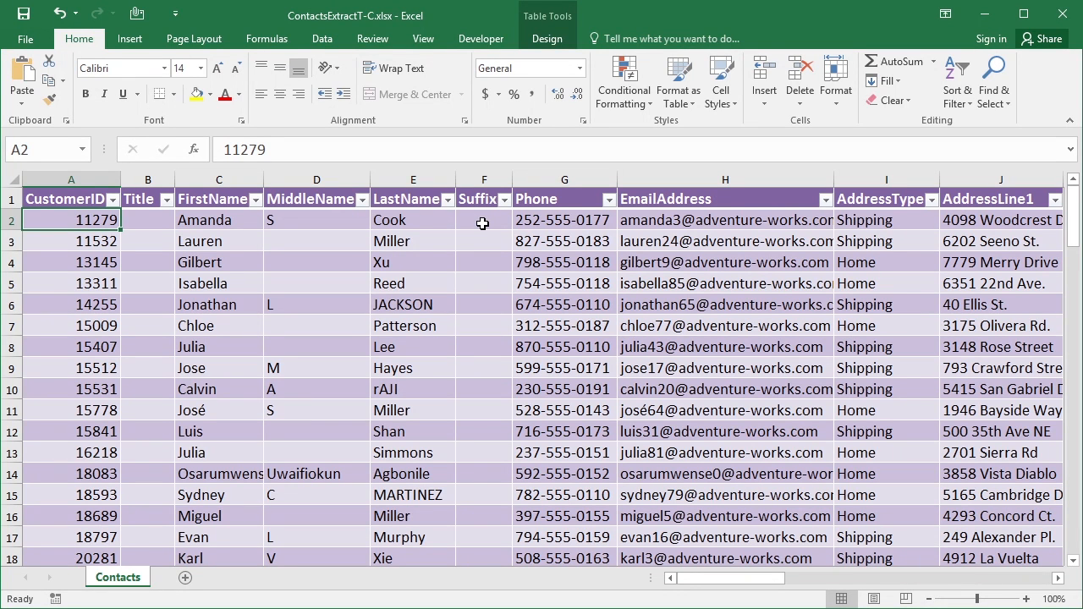
Insert a table column before the Suffix column and name its header Initials.
{"action": "left_click", "coordinate": [481, 216]}
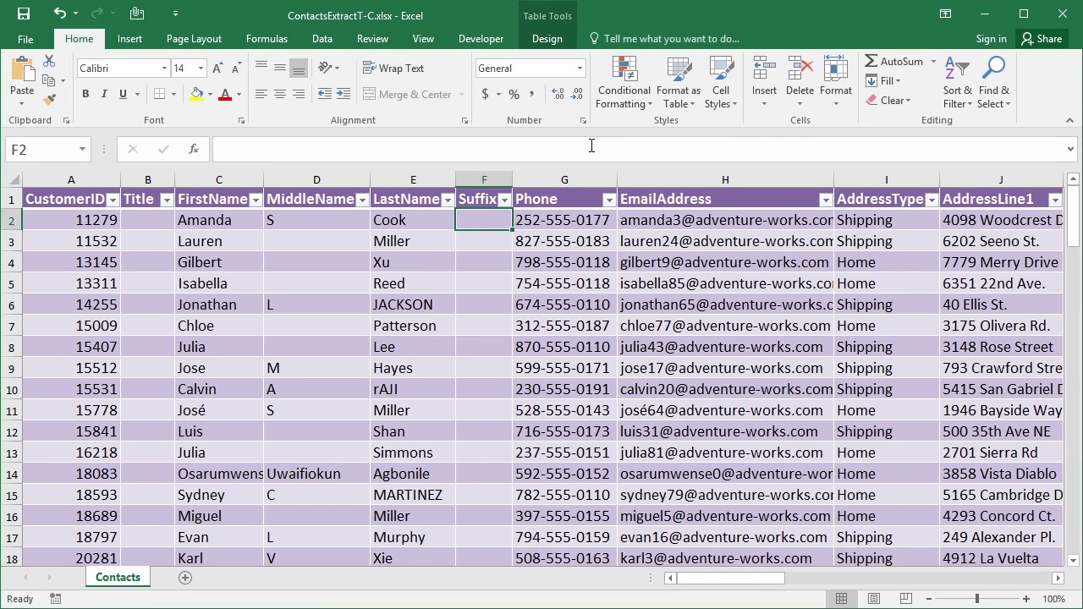
{"action": "left_click", "coordinate": [764, 97]}
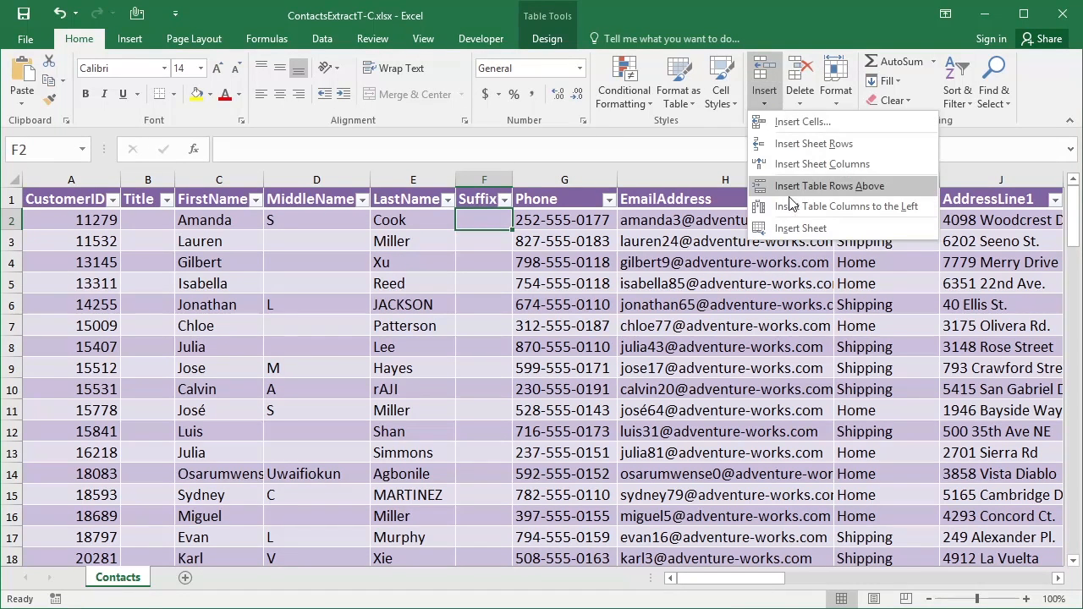
{"action": "left_click", "coordinate": [796, 206]}
{"action": "left_click", "coordinate": [477, 198]}
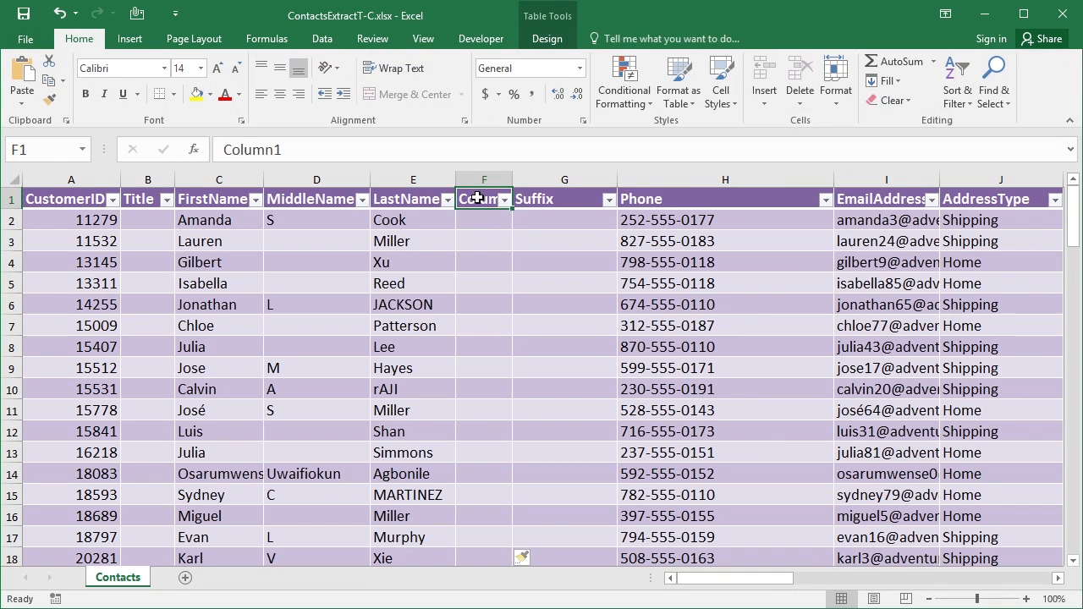
{"action": "type", "text": "Initials"}
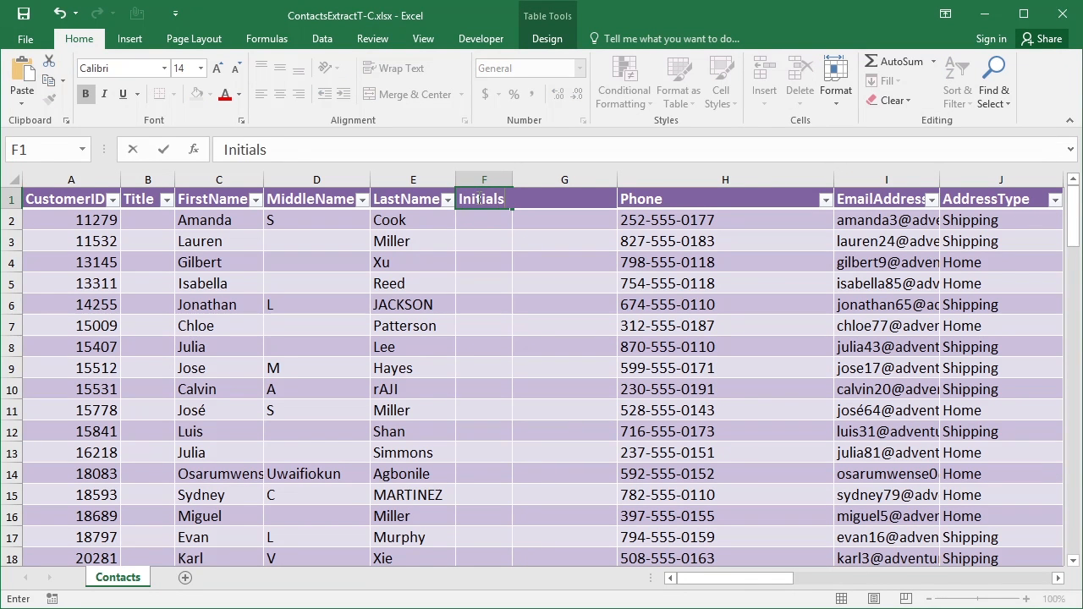
{"action": "key", "text": "Return"}
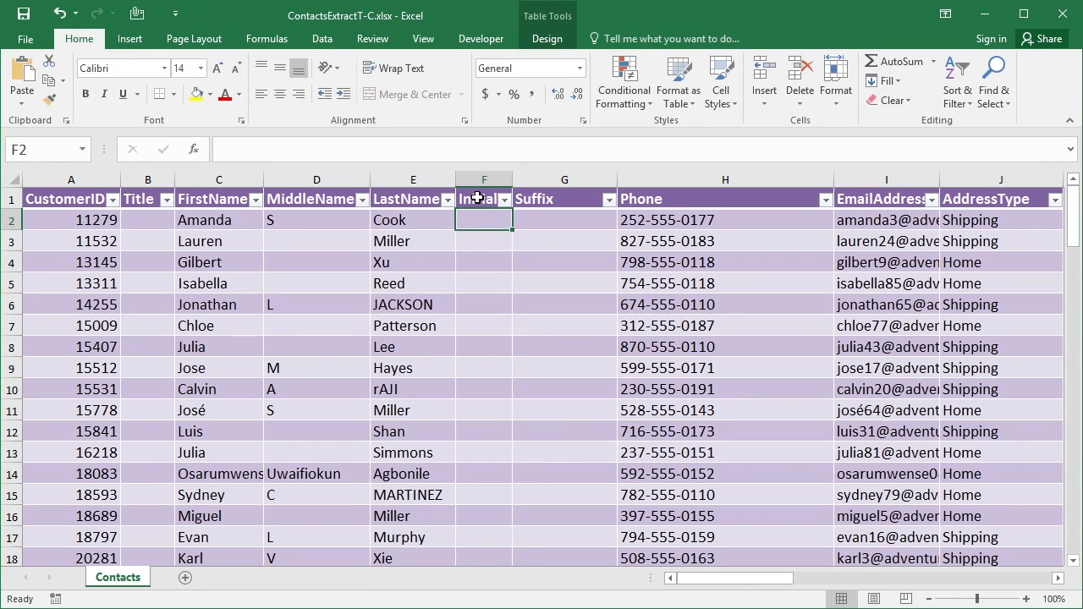
{"action": "type", "text": "=left"}
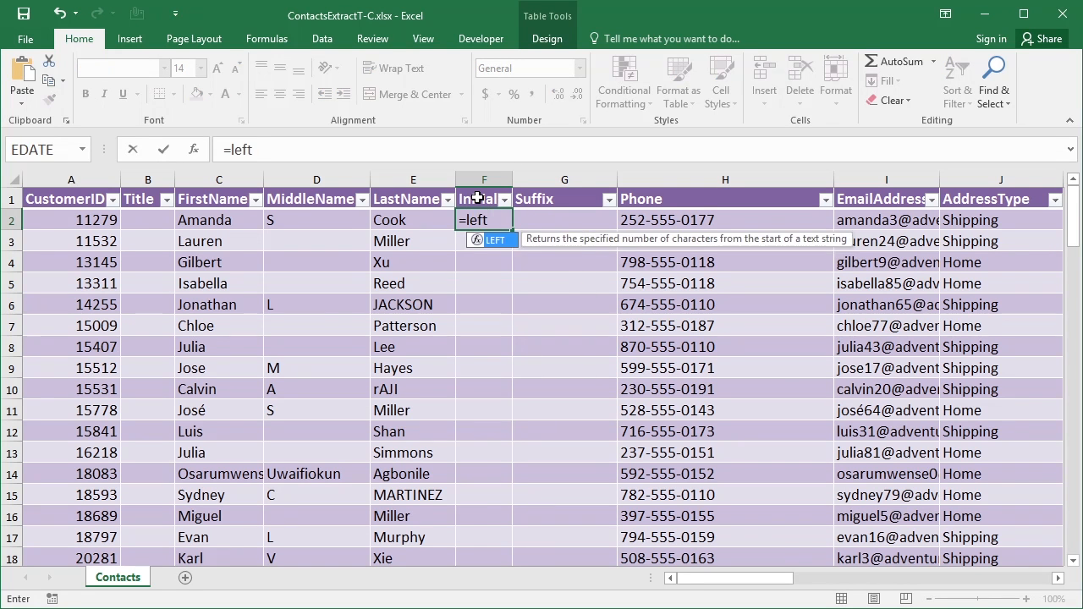
{"action": "type", "text": "("}
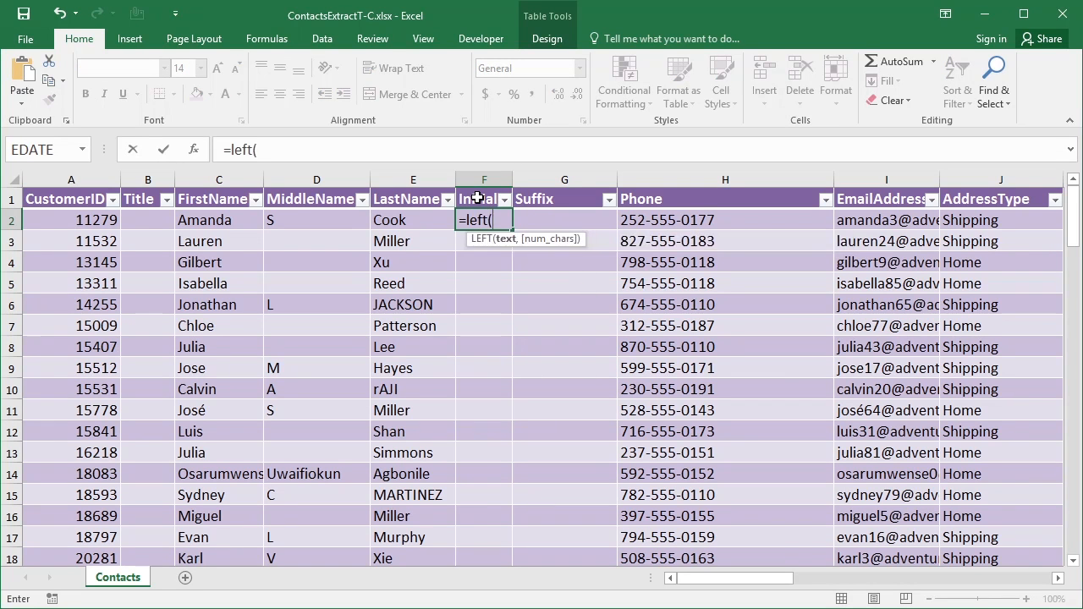
{"action": "left_click", "coordinate": [215, 222]}
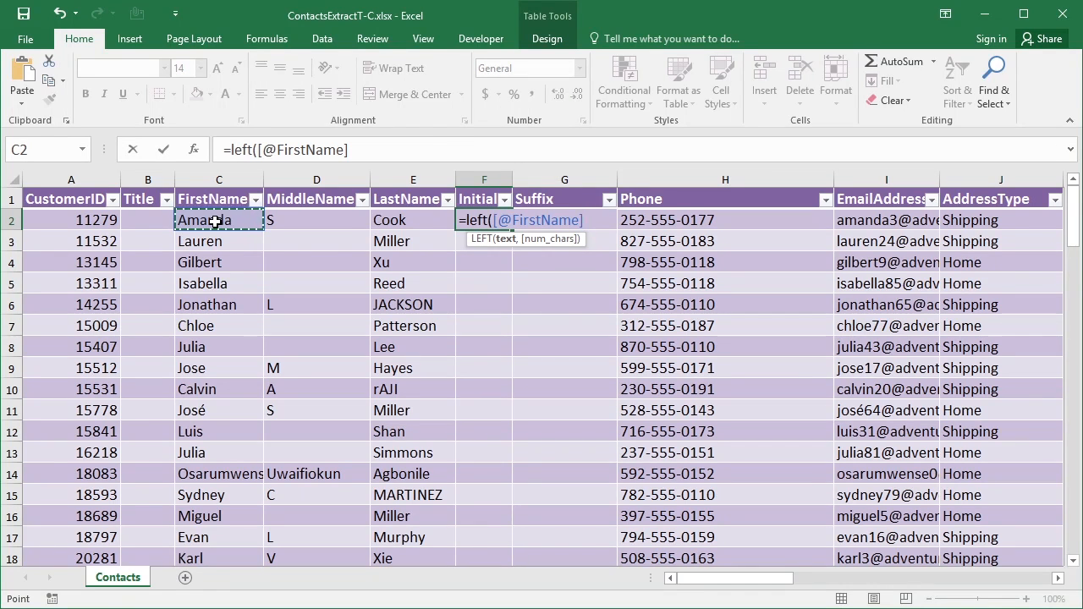
{"action": "type", "text": ",,1"}
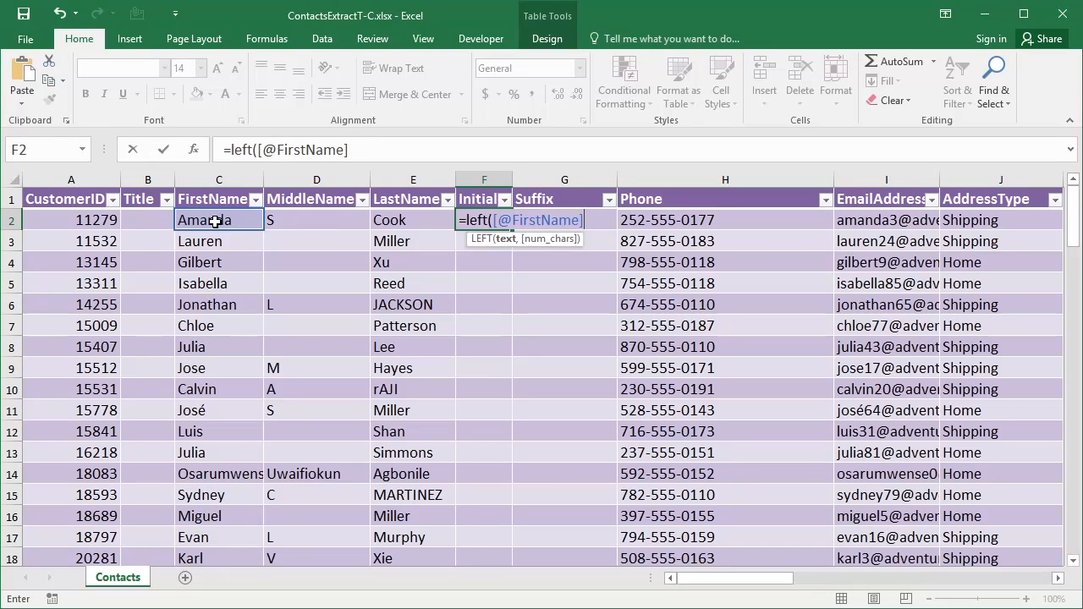
{"action": "type", "text": ")"}
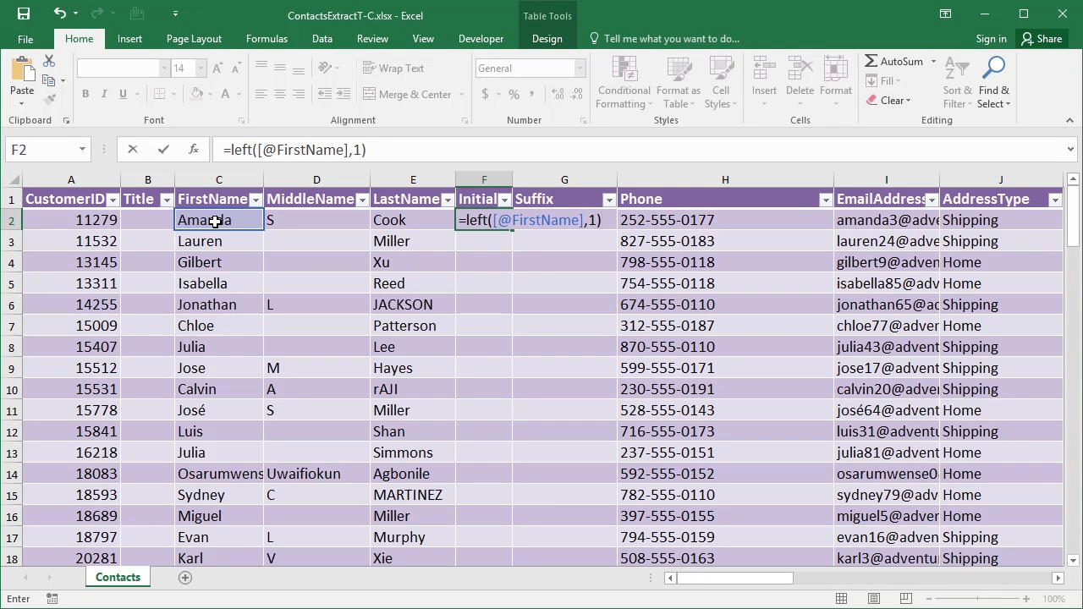
{"action": "type", "text": "&"}
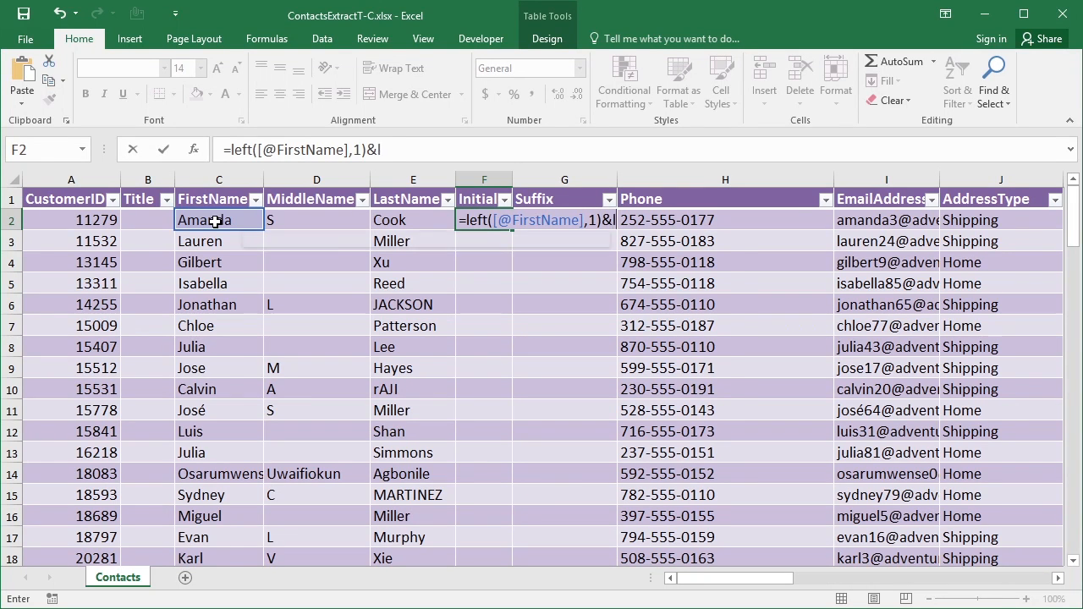
{"action": "type", "text": "left("}
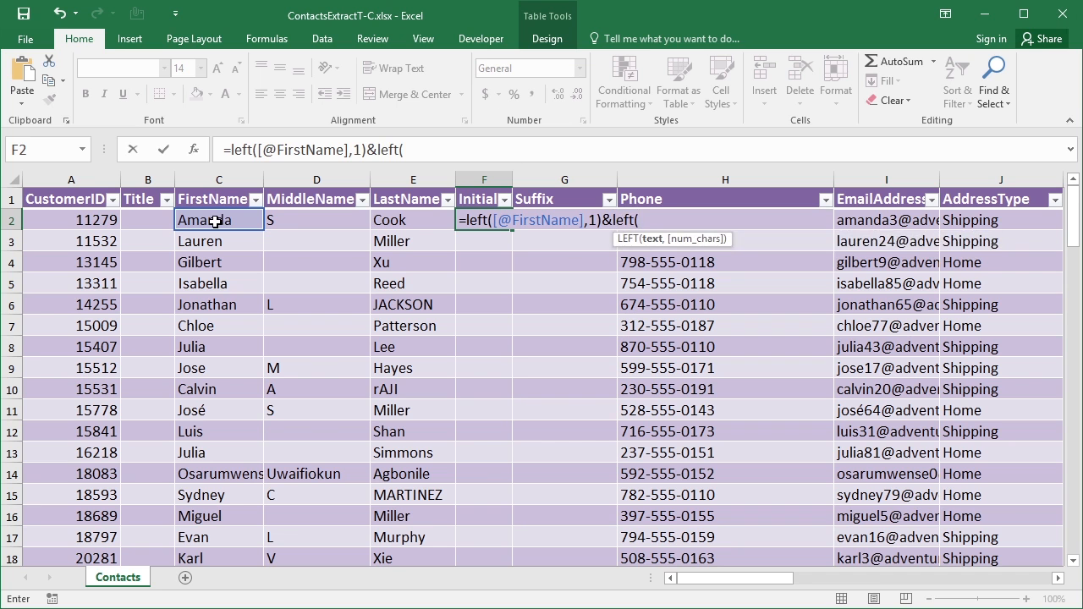
{"action": "left_click", "coordinate": [401, 219]}
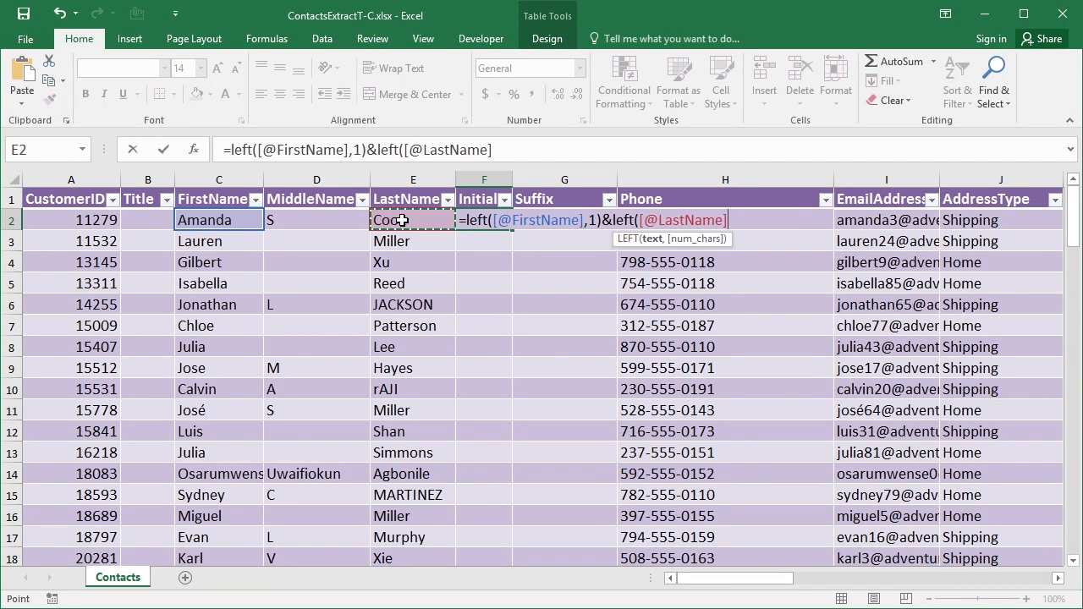
{"action": "type", "text": ",1"}
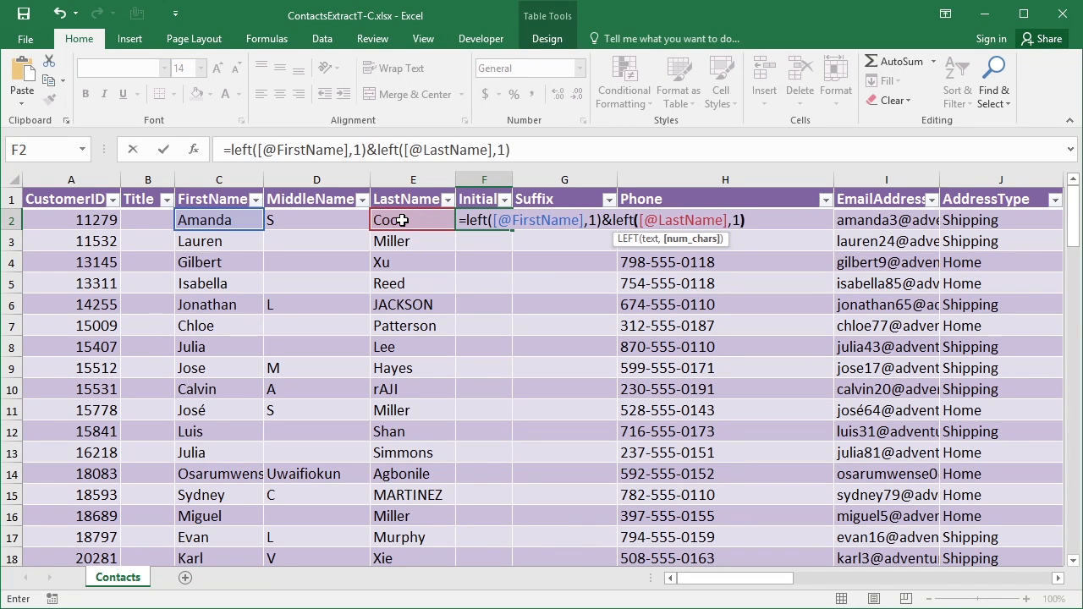
{"action": "type", "text": ")"}
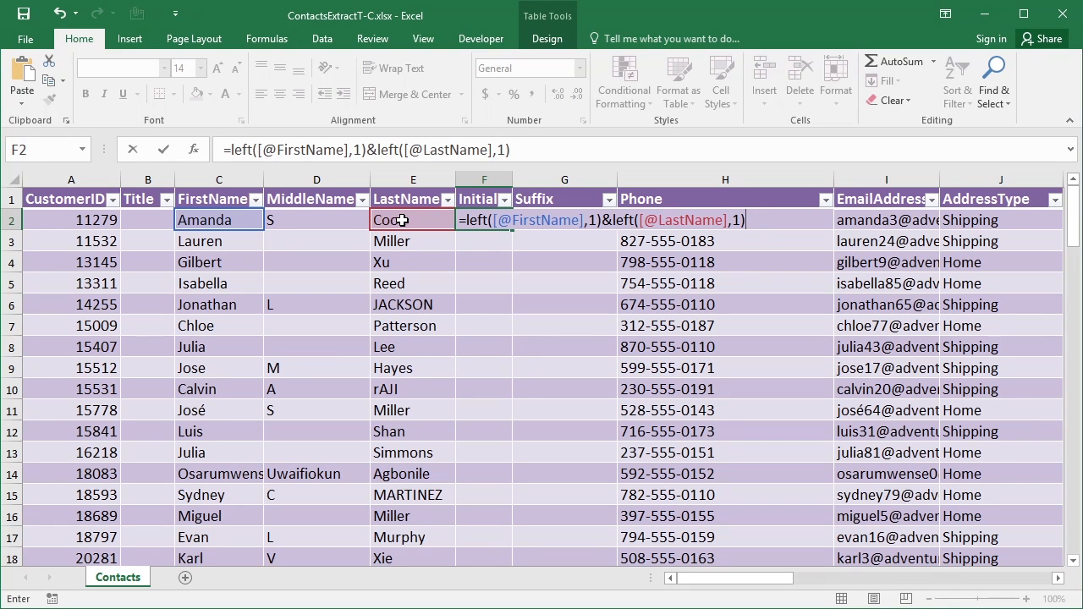
{"action": "key", "text": "BackSpace"}
{"action": "key", "text": "BackSpace"}
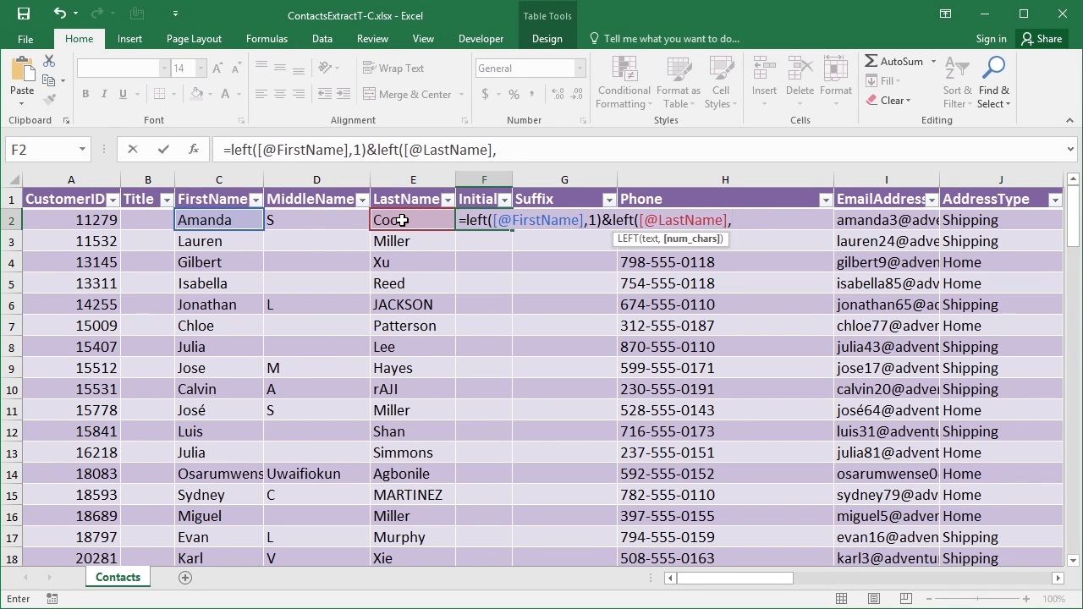
{"action": "key", "text": "BackSpace"}
{"action": "type", "text": ")"}
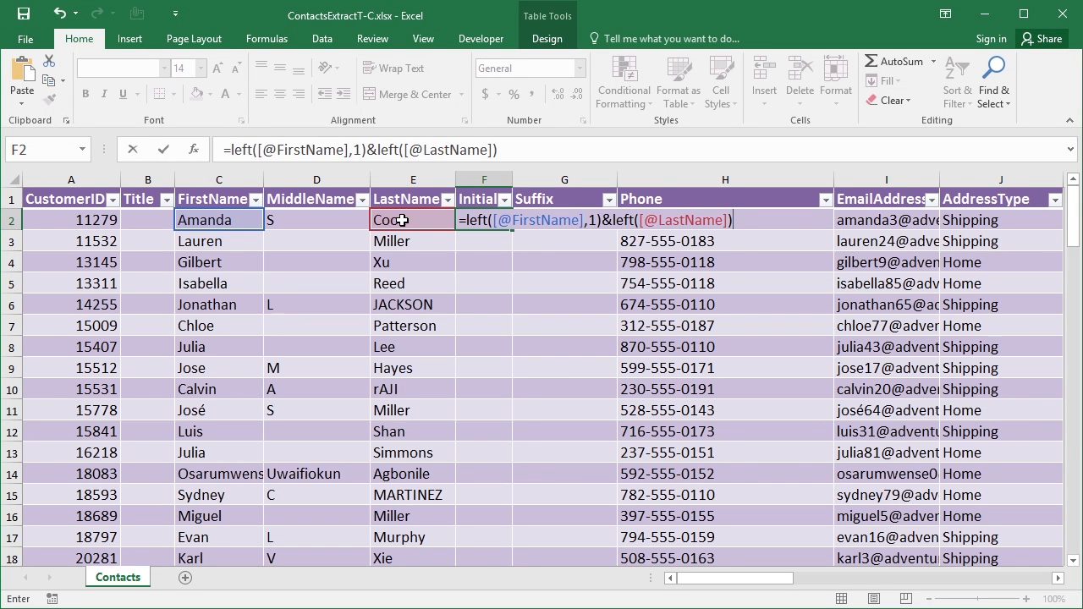
{"action": "key", "text": "Return"}
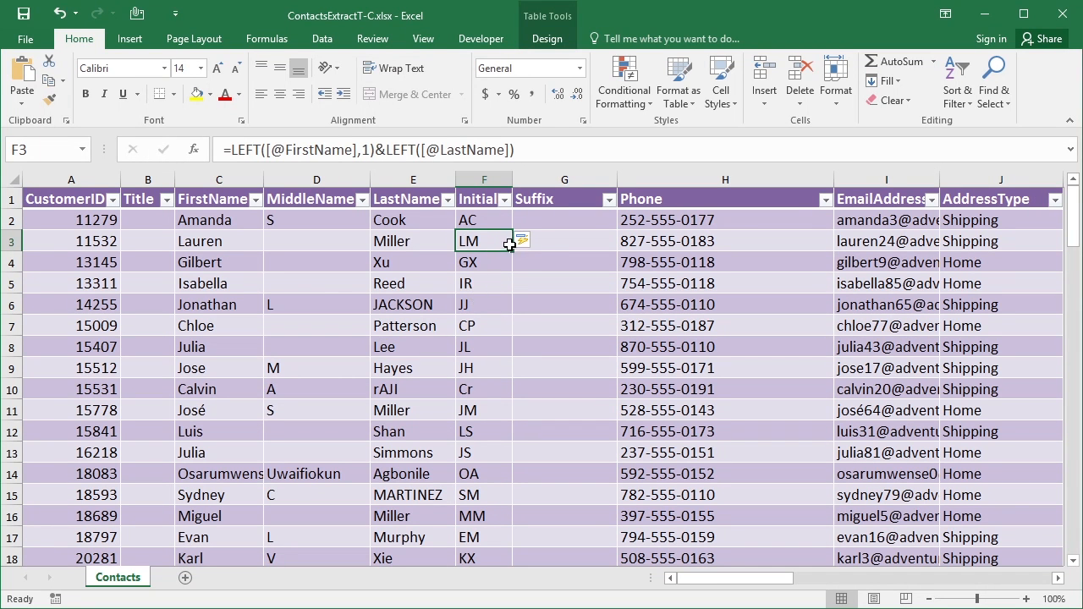
{"action": "left_click", "coordinate": [535, 243]}
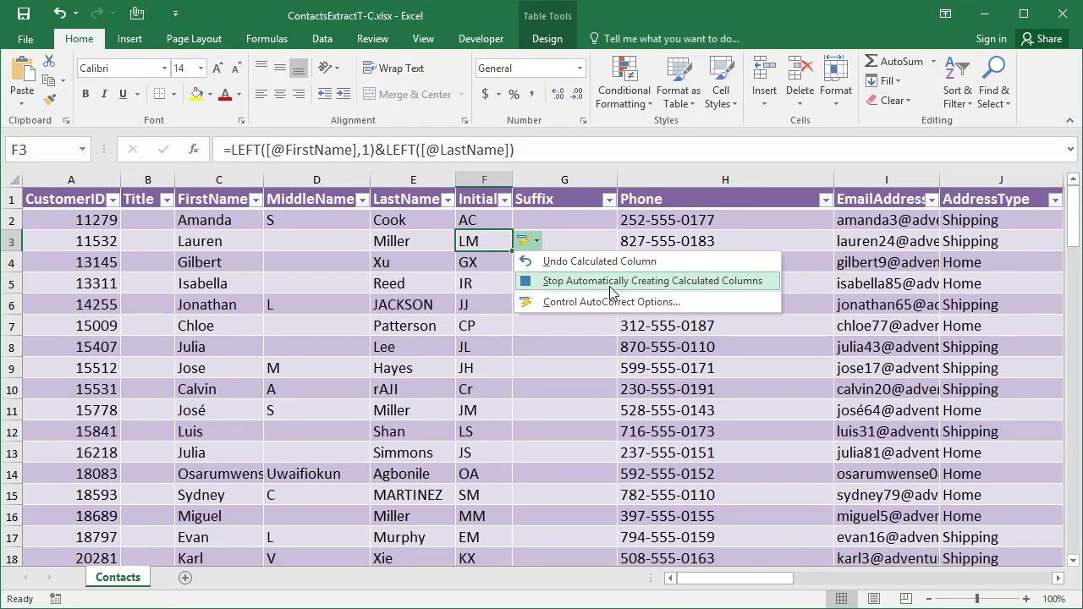
{"action": "left_click", "coordinate": [489, 263]}
{"action": "left_click", "coordinate": [488, 262]}
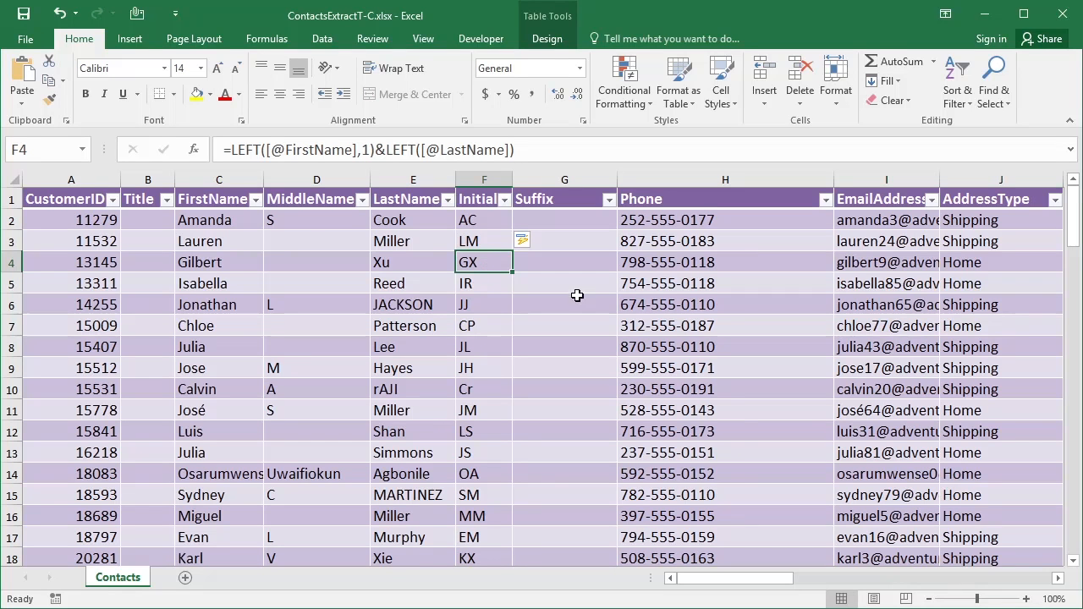
Insert a table column before the AddressType column and name its header PostBox.
{"action": "left_click_drag", "start_coordinate": [721, 579], "coordinate": [798, 583]}
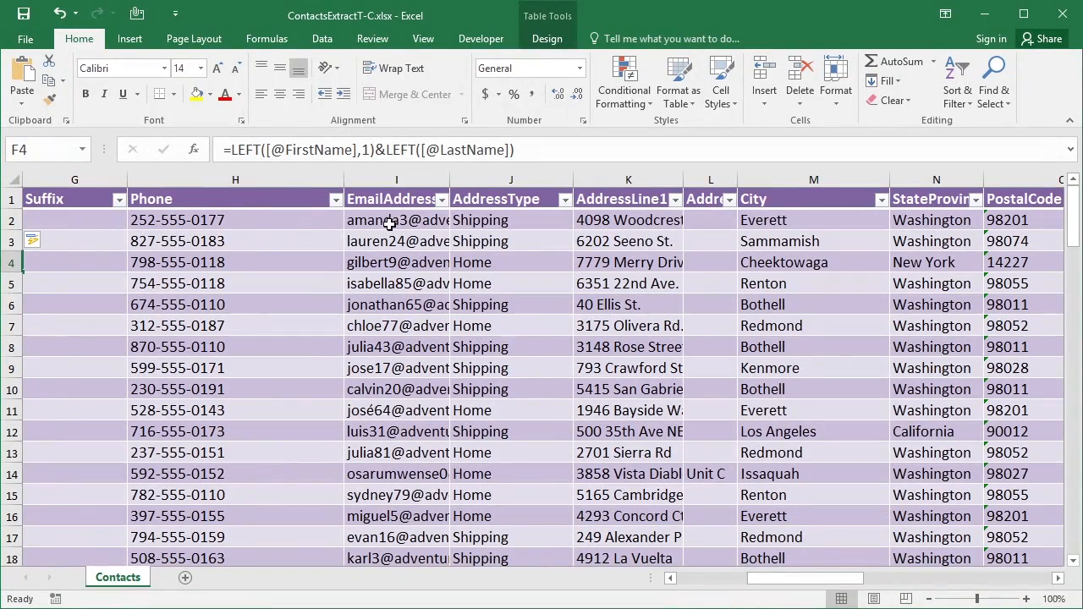
{"action": "left_click", "coordinate": [489, 220]}
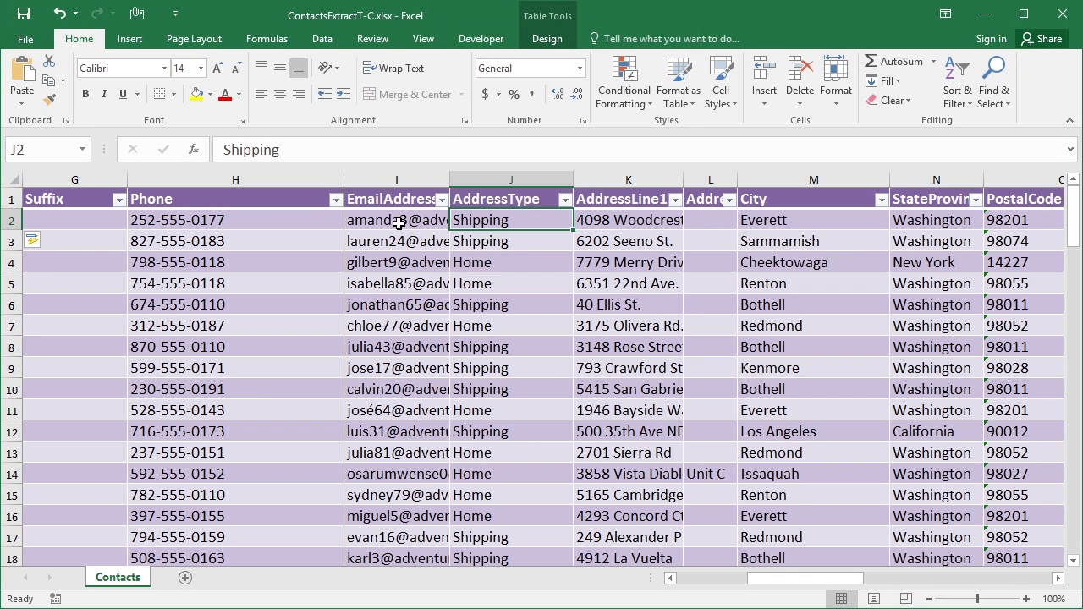
{"action": "left_click", "coordinate": [766, 108]}
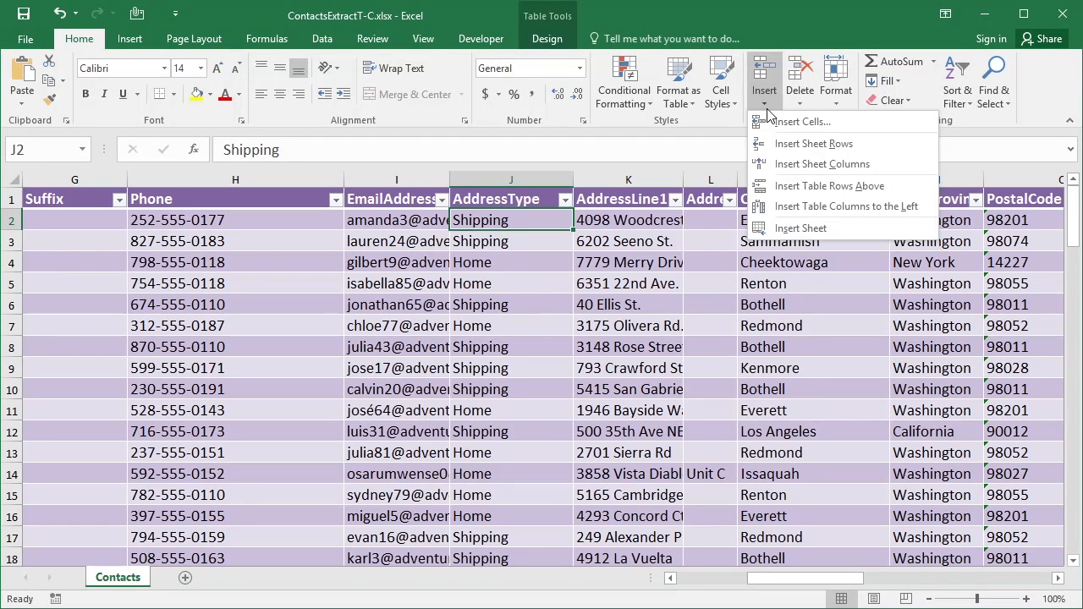
{"action": "left_click", "coordinate": [800, 206]}
{"action": "type", "text": "PostBox"}
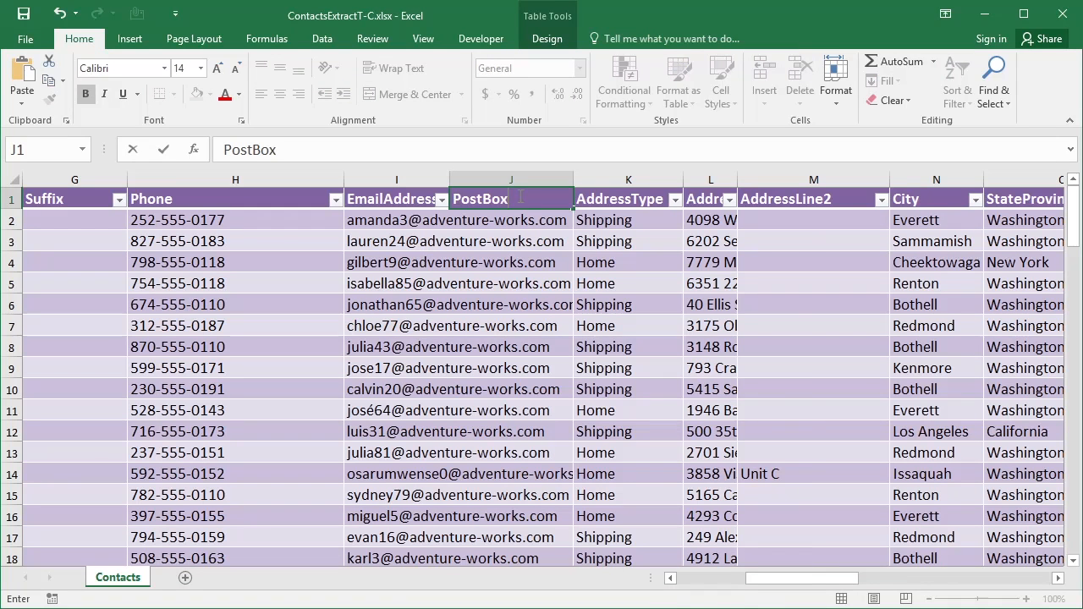
{"action": "key", "text": "Return"}
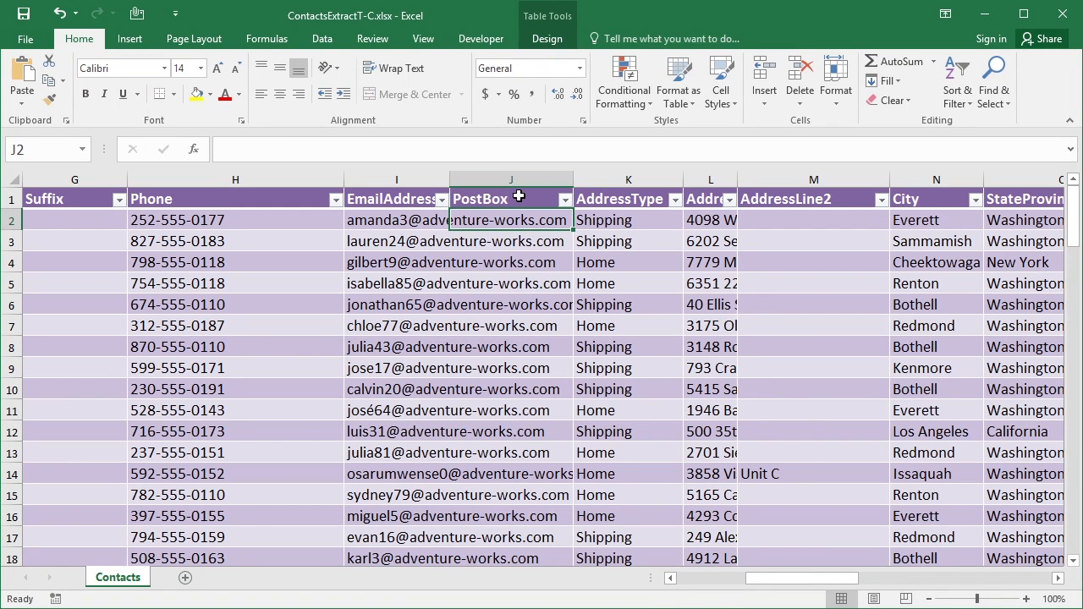
{"action": "type", "text": "=left("}
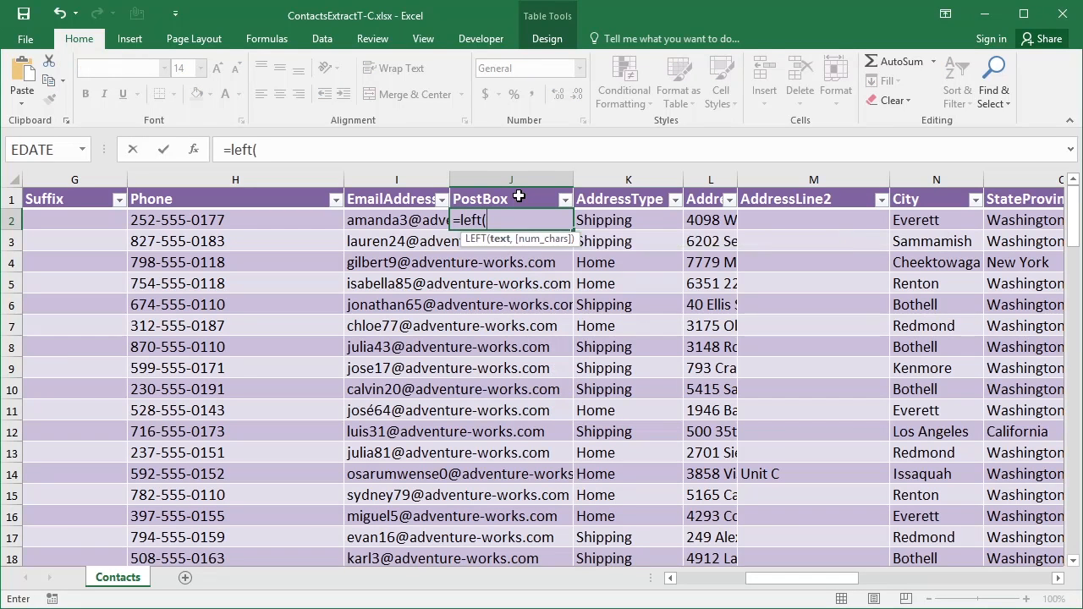
{"action": "left_click", "coordinate": [399, 220]}
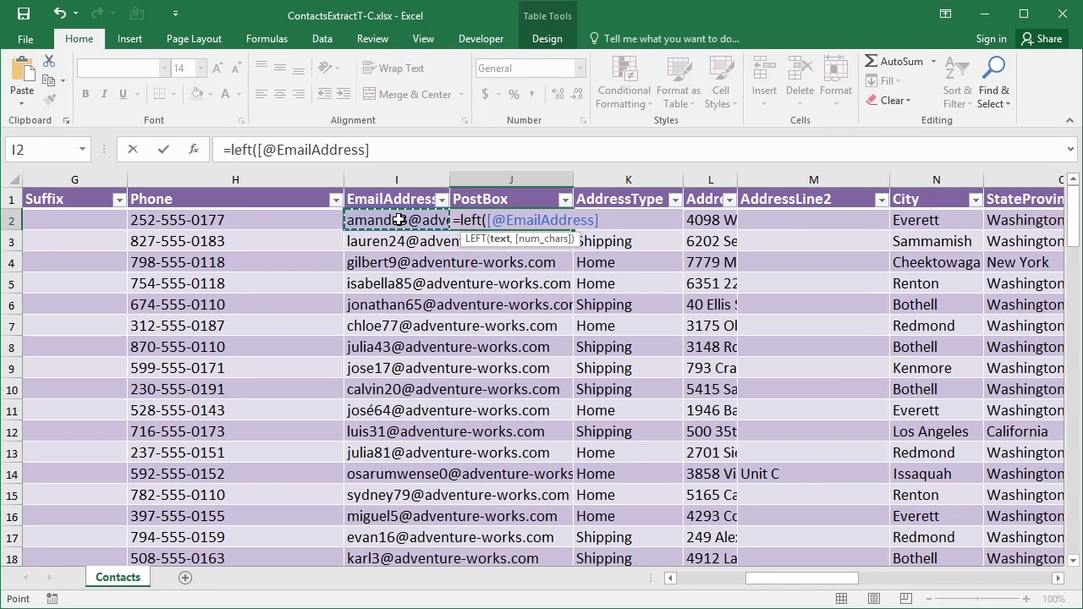
{"action": "type", "text": ","}
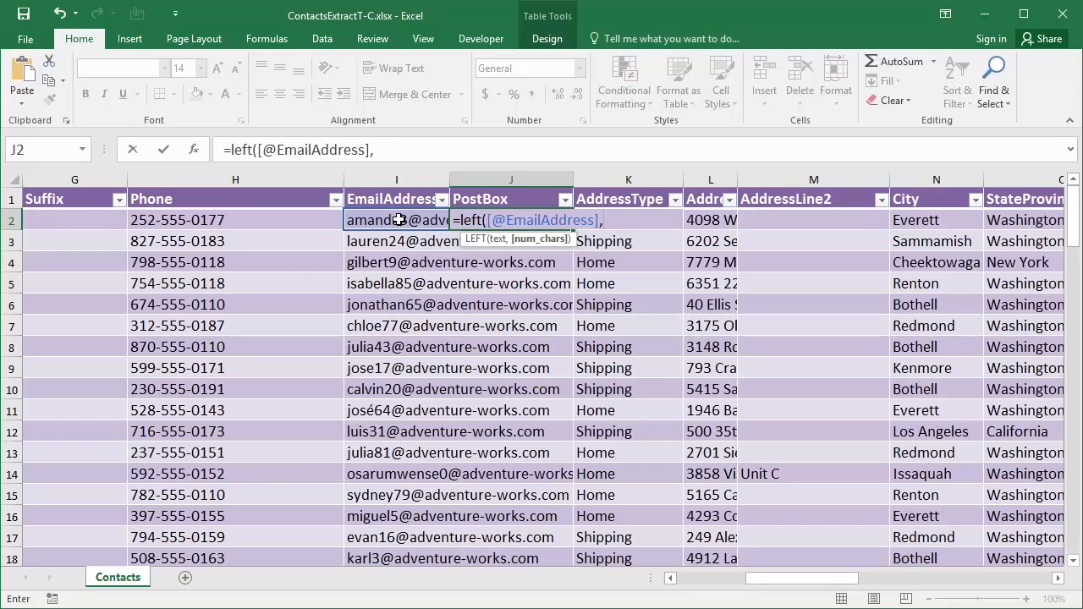
{"action": "type", "text": "find(\"@\","}
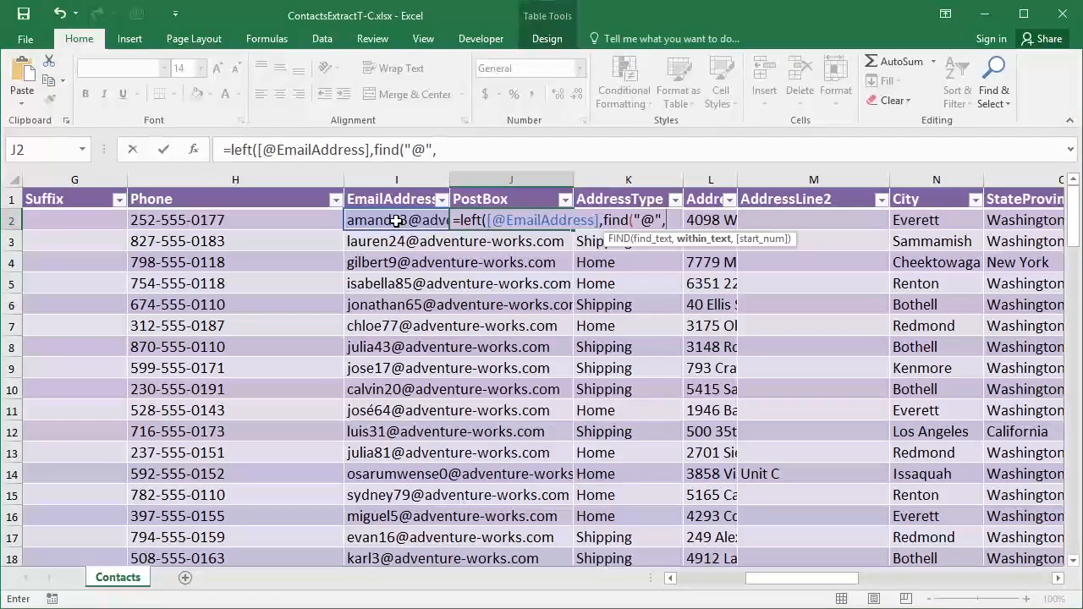
{"action": "left_click", "coordinate": [396, 220]}
{"action": "type", "text": ")"}
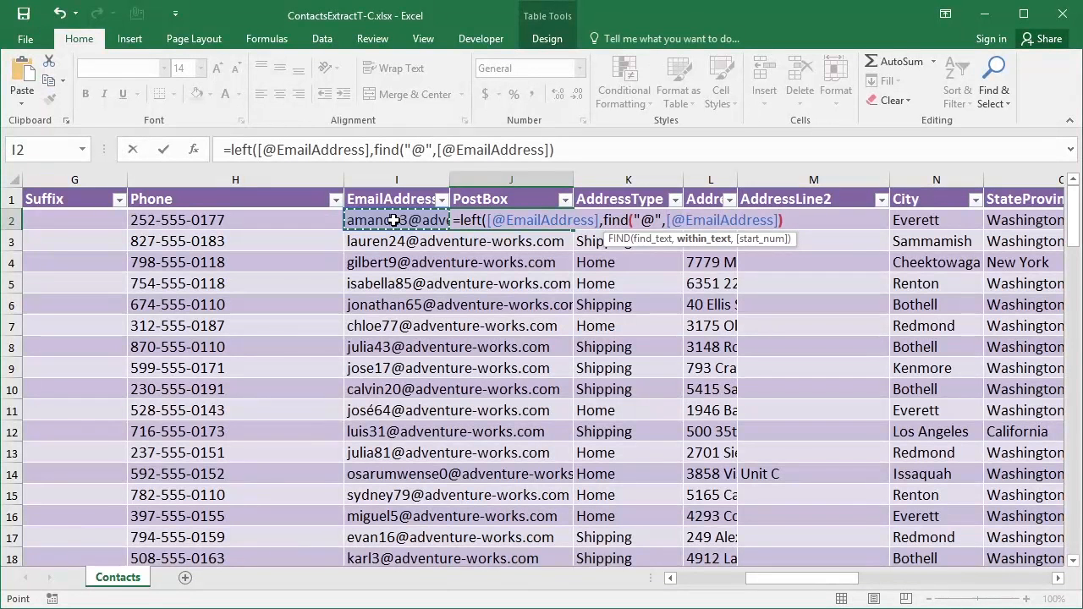
{"action": "type", "text": ")"}
{"action": "key", "text": "Return"}
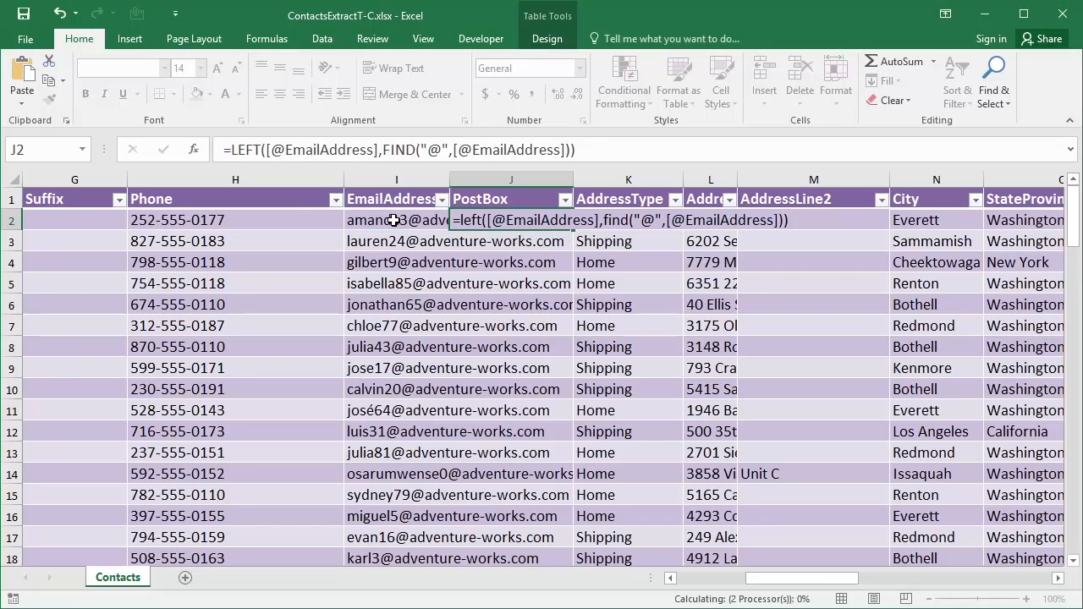
{"action": "key", "text": "Up"}
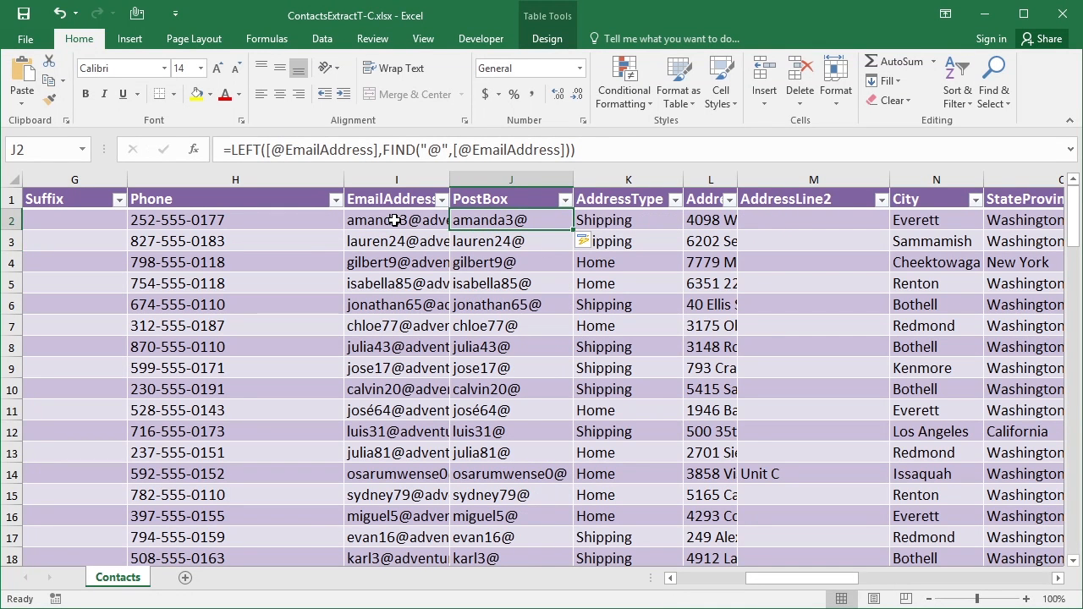
Edit the PostBox formula in its first cell to subtract 1 from the FIND result, excluding the @ sign.
{"action": "double_click", "coordinate": [523, 220]}
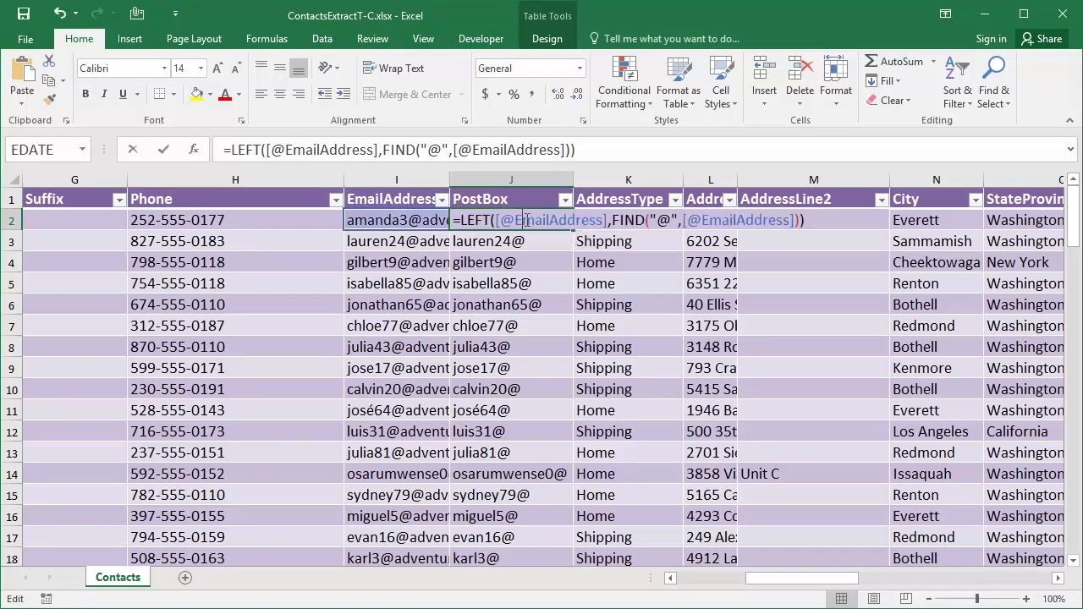
{"action": "left_click", "coordinate": [801, 220]}
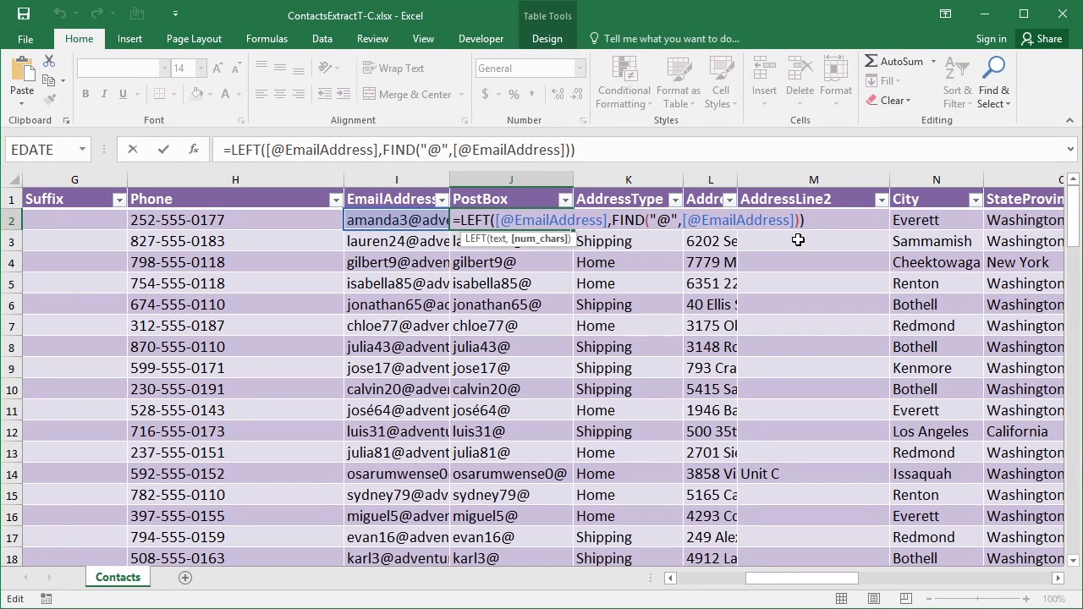
{"action": "type", "text": "-"}
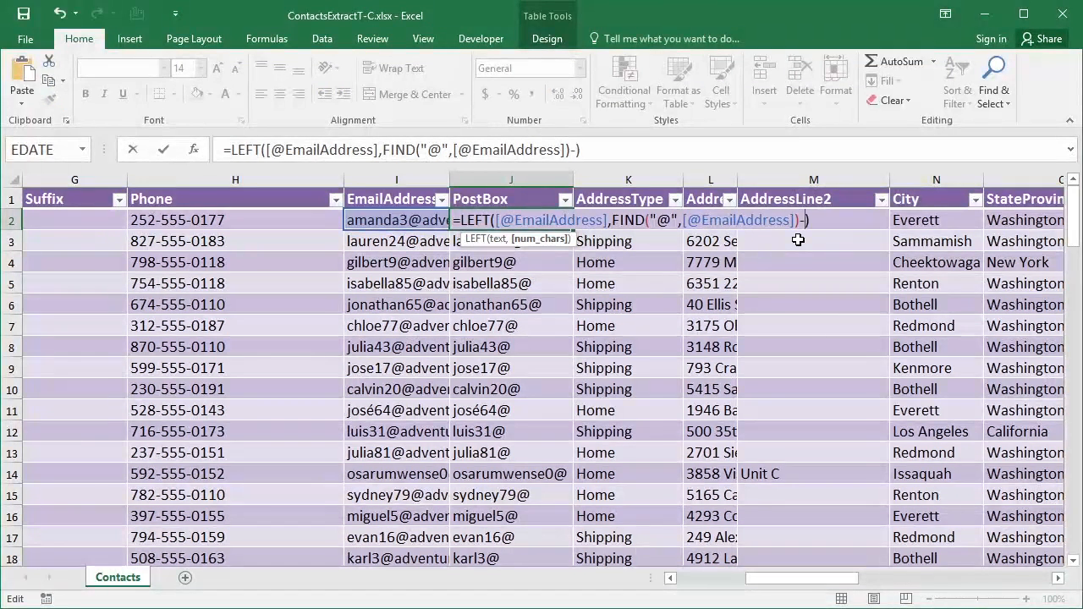
{"action": "type", "text": "1"}
{"action": "key", "text": "Return"}
{"action": "key", "text": "Up"}
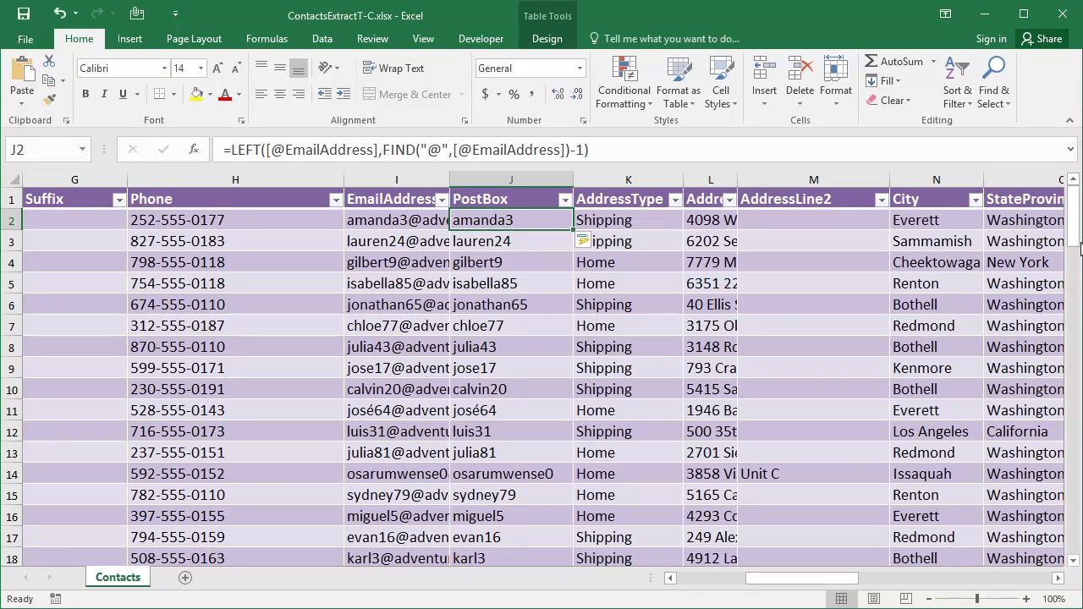
Check the PostBox formula in the last row of the table.
{"action": "left_click_drag", "start_coordinate": [1075, 242], "coordinate": [1075, 507]}
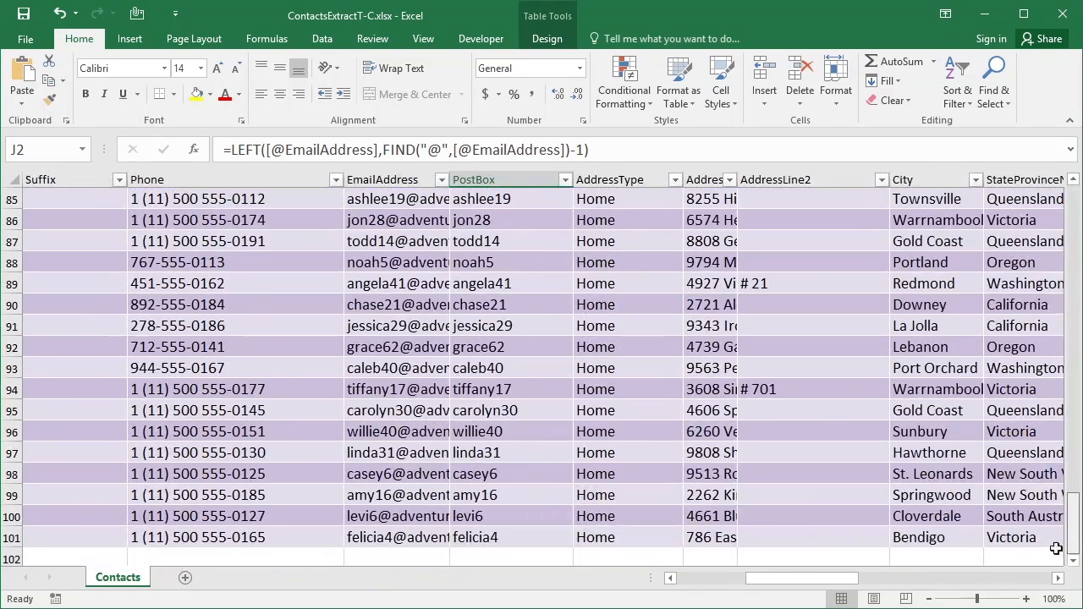
{"action": "left_click", "coordinate": [522, 539]}
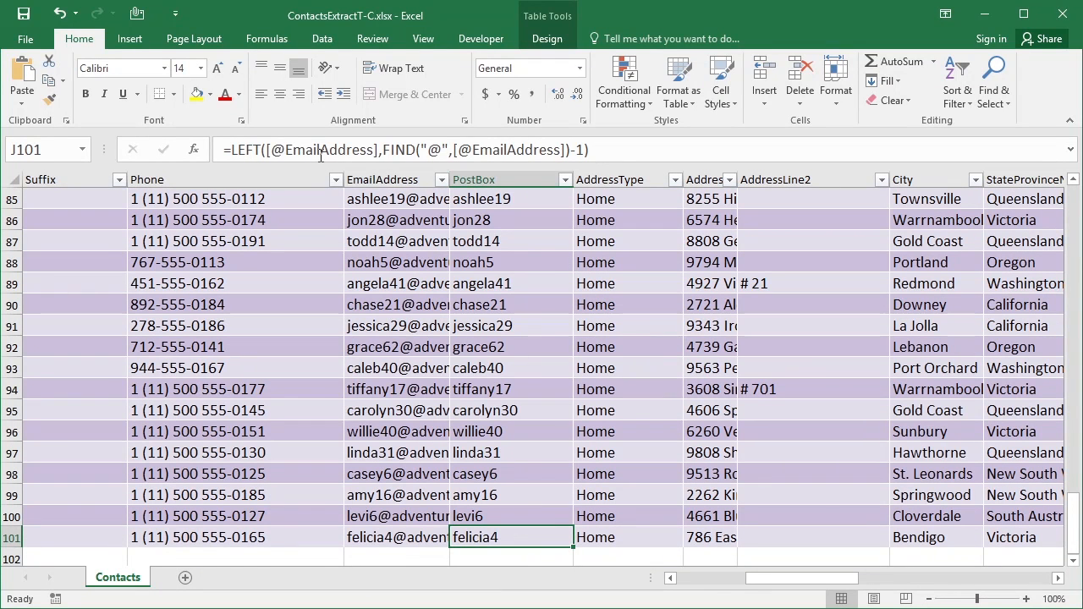